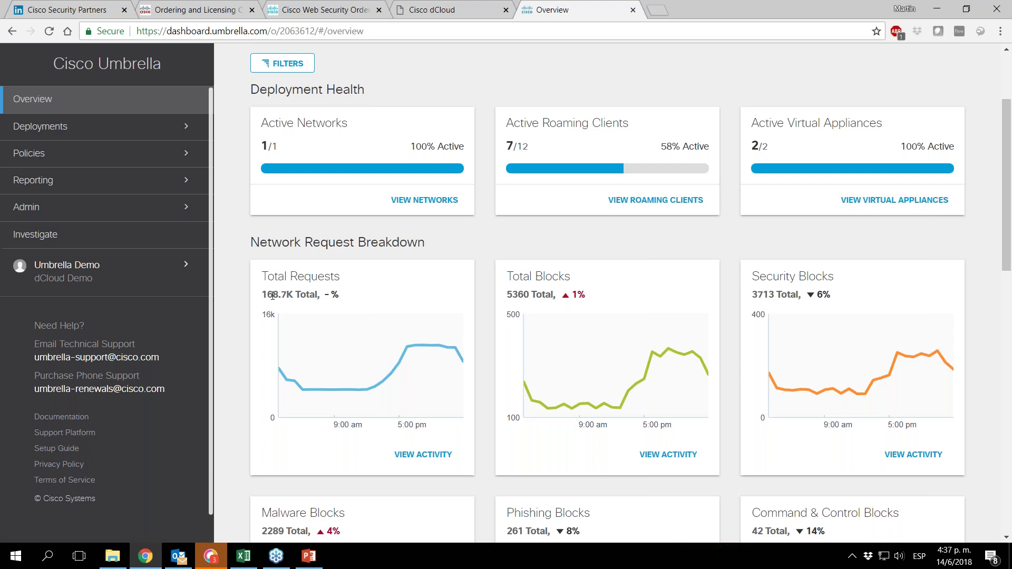
- Open the activity report for Malware Blocks and review the identities and destinations of the blocked requests
mouse_move(301, 377)
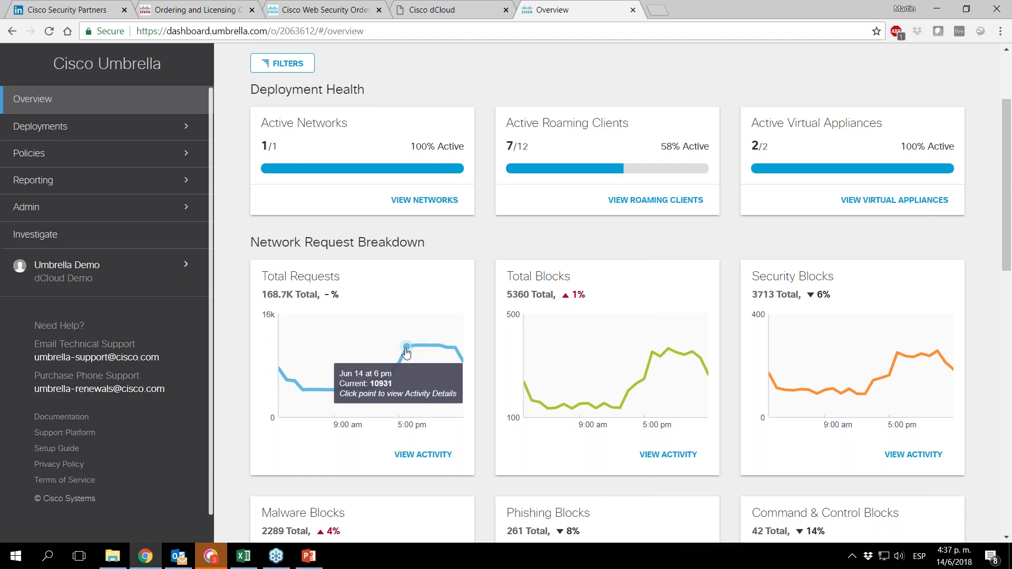
scroll(406, 353, "down", 3)
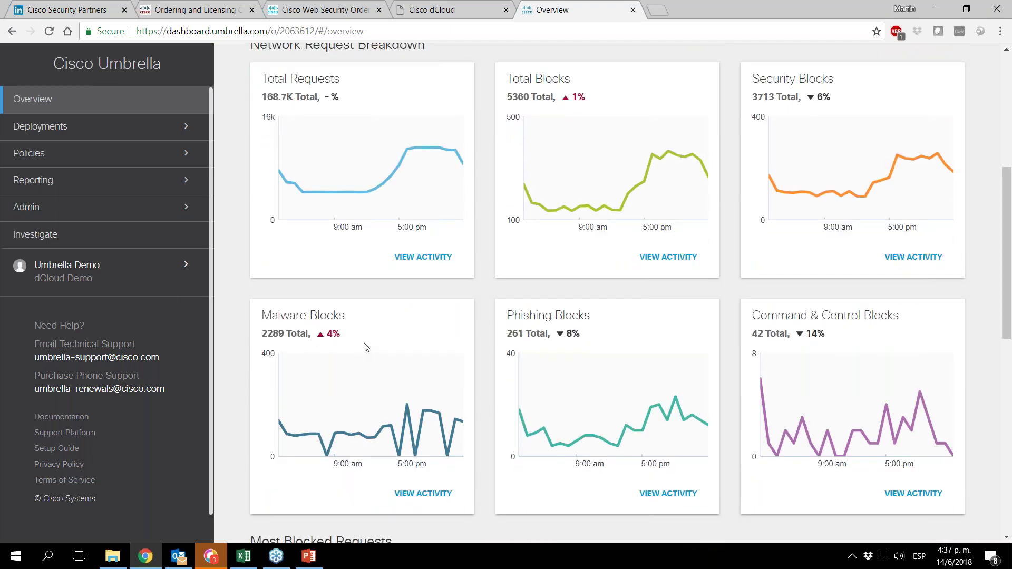
left_click(424, 502)
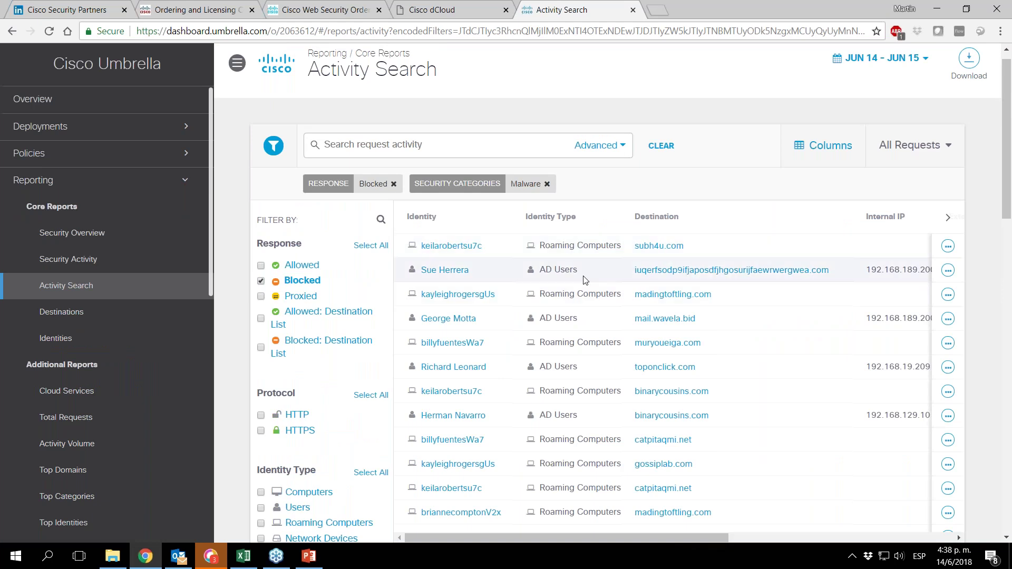
scroll(670, 298, "down", 1)
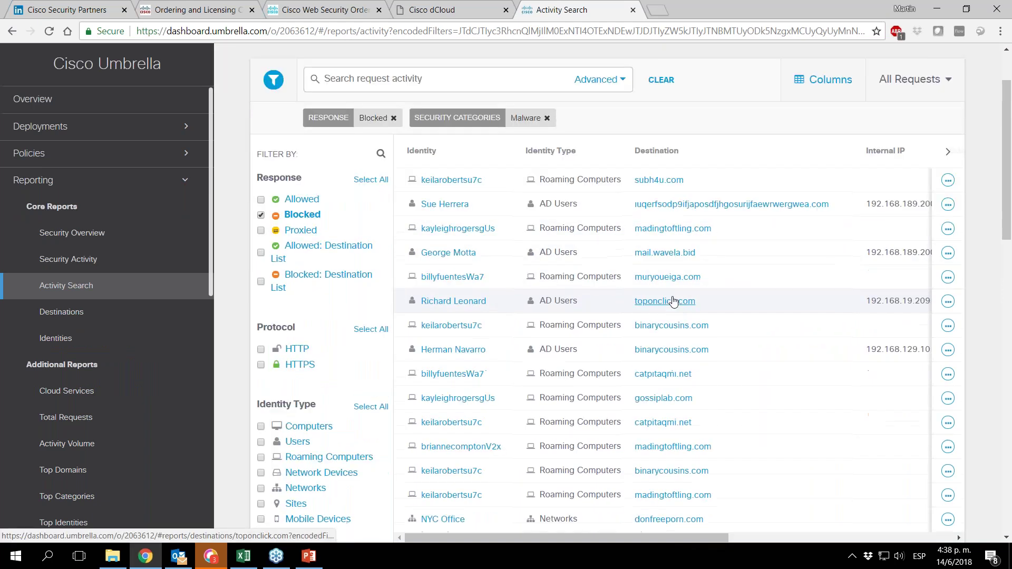
scroll(672, 301, "down", 1)
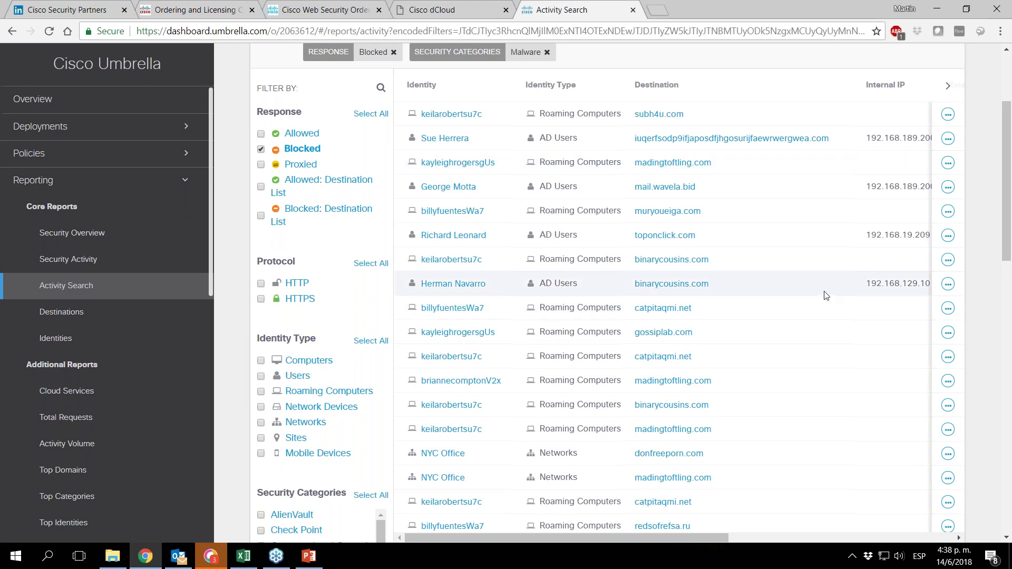
scroll(688, 257, "down", 1)
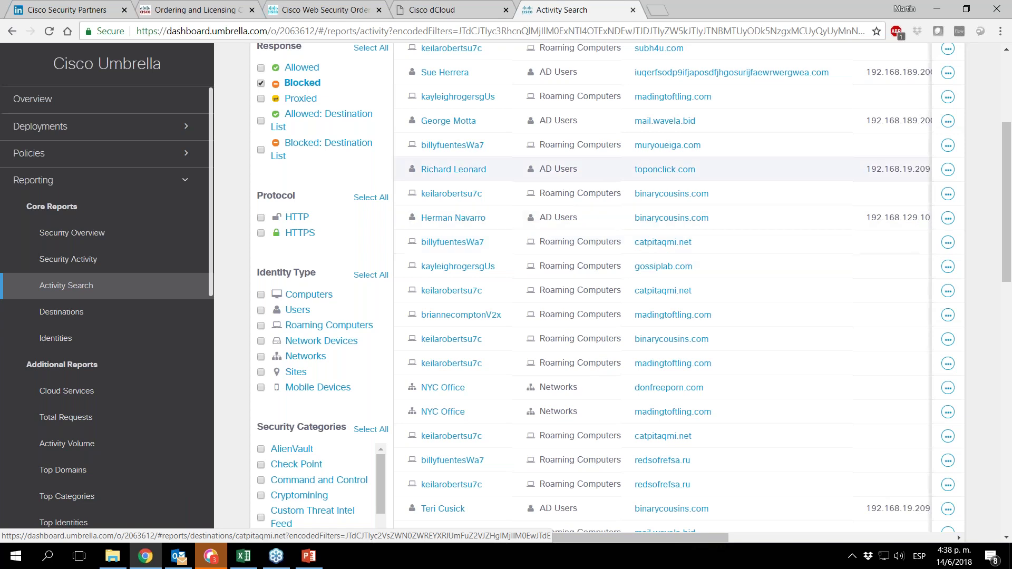
scroll(509, 199, "up", 2)
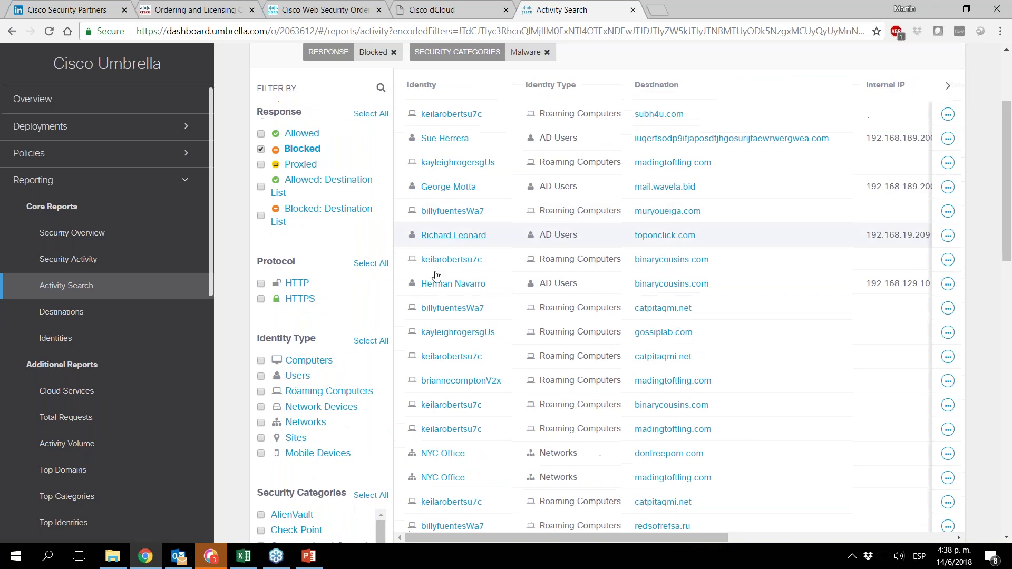
scroll(74, 287, "down", 7)
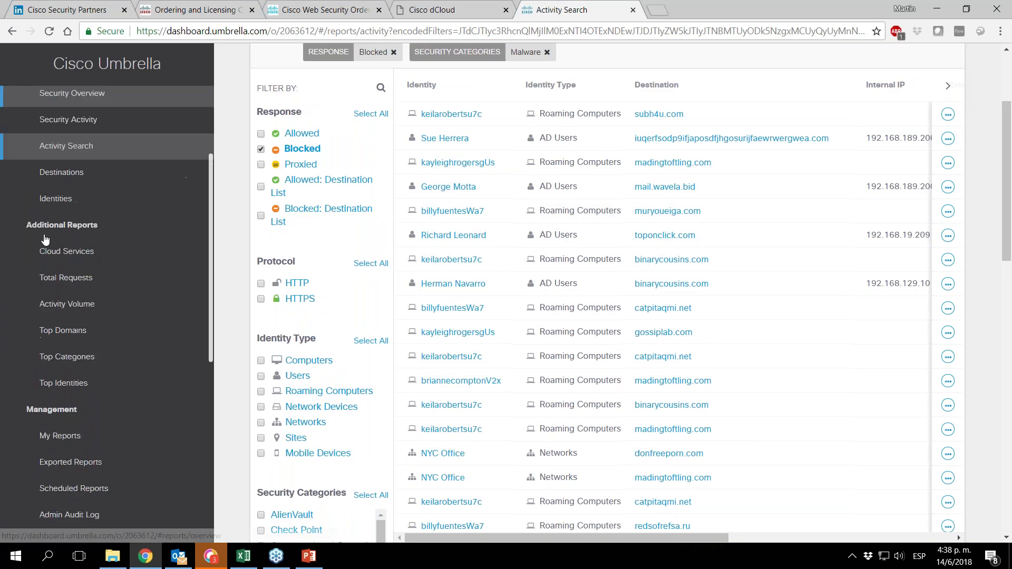
left_click(73, 313)
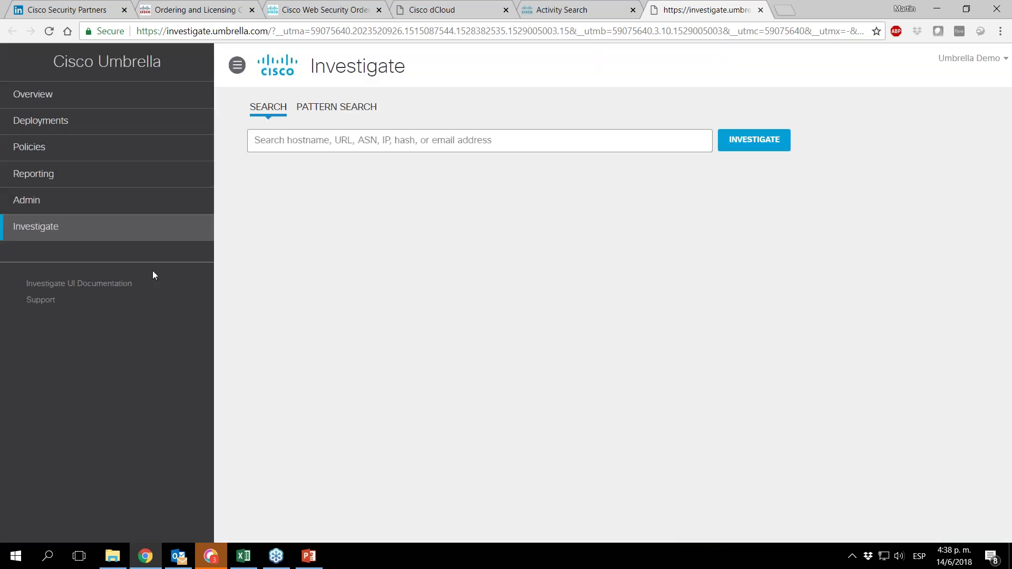
left_click(482, 149)
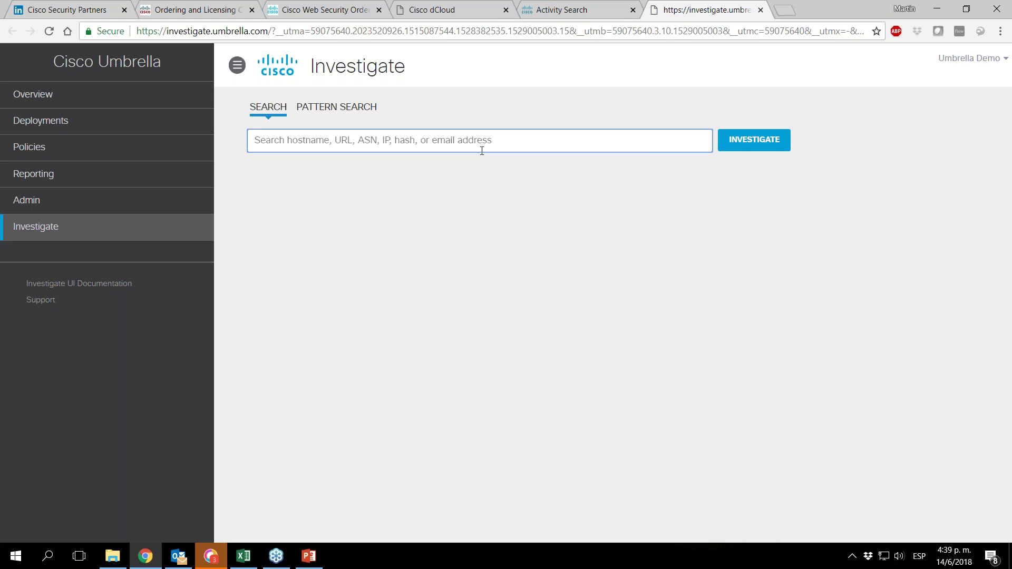
type("www")
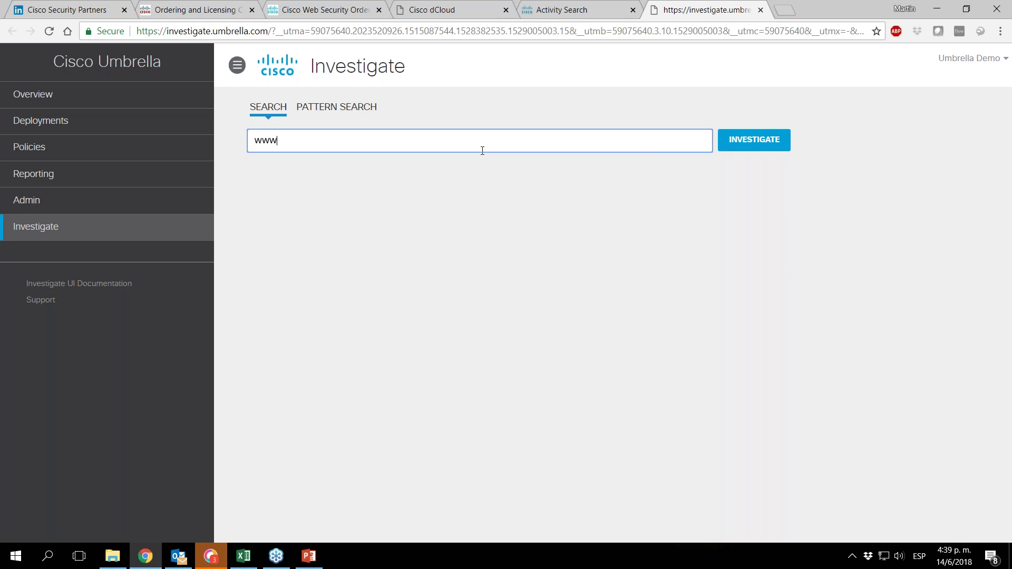
type(".softonic.com")
left_click(757, 142)
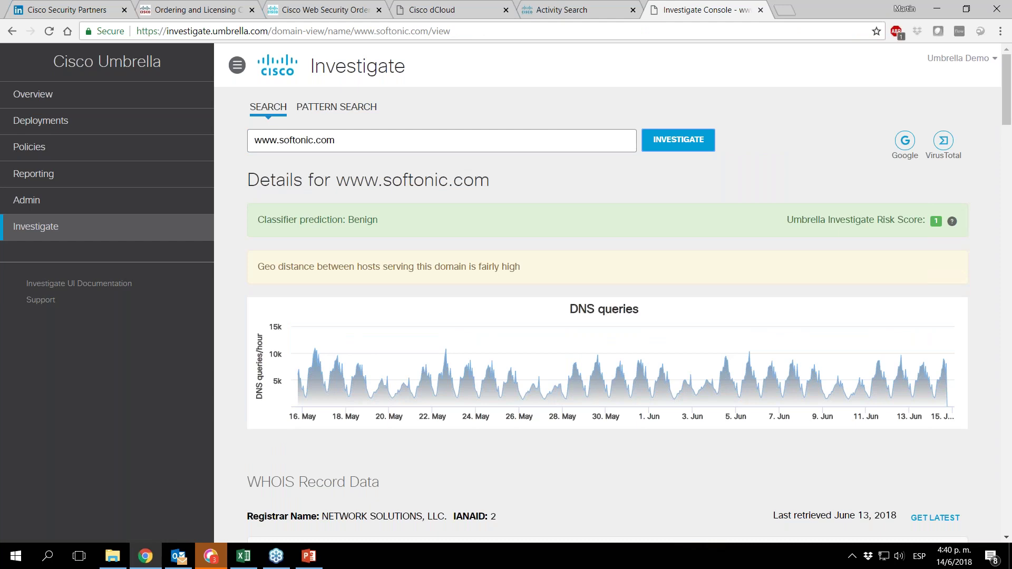
- Examine the domain's DNS query history and its WHOIS email and nameserver records
mouse_move(315, 358)
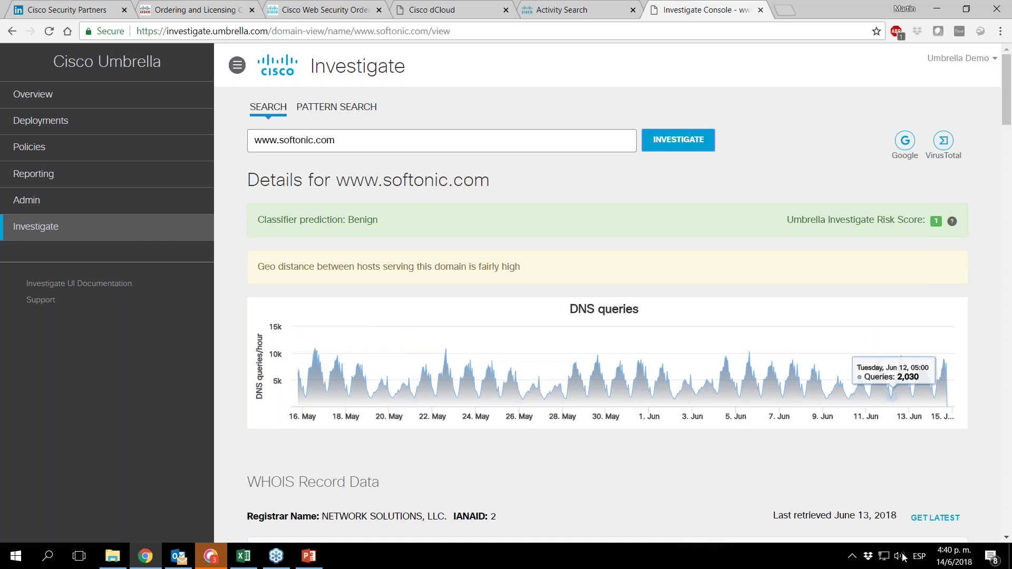
mouse_move(933, 385)
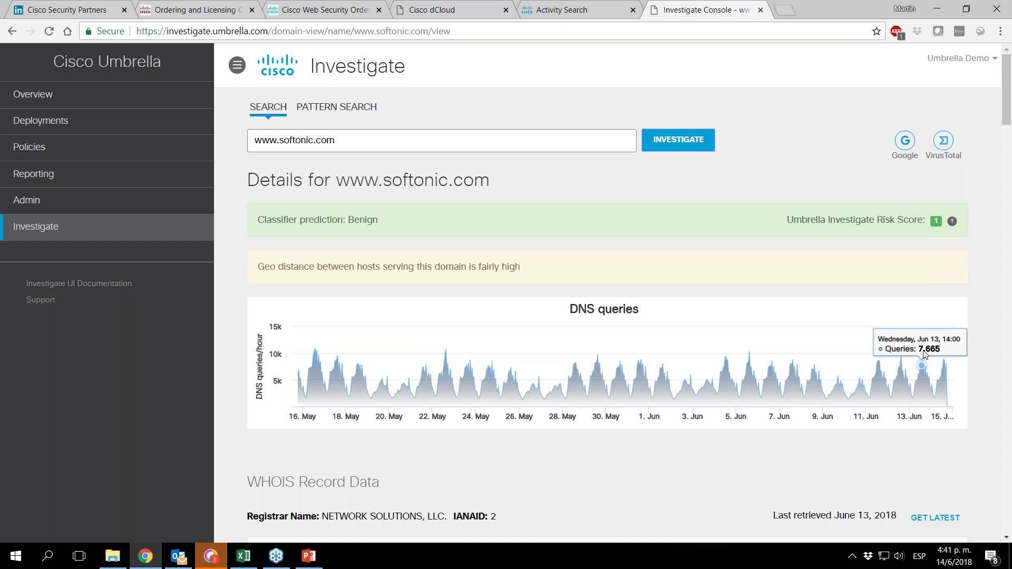
scroll(924, 354, "down", 6)
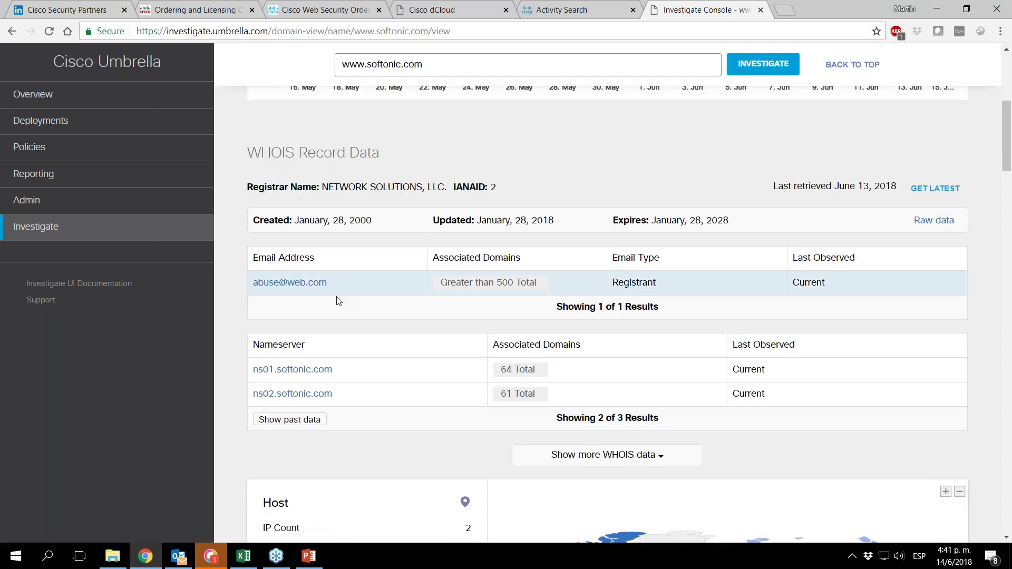
left_click_drag(346, 287, 248, 289)
left_click(244, 299)
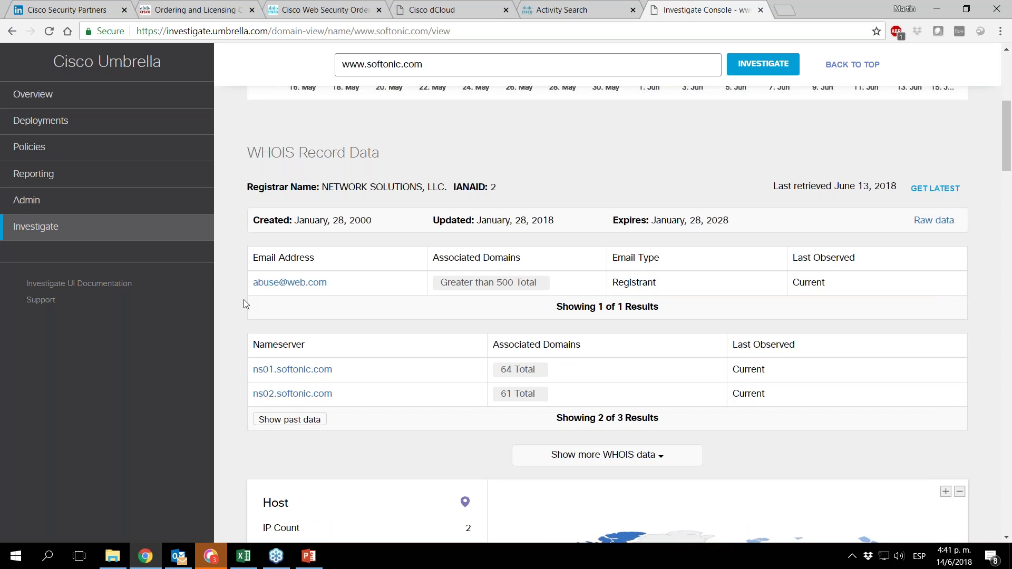
scroll(352, 298, "down", 1)
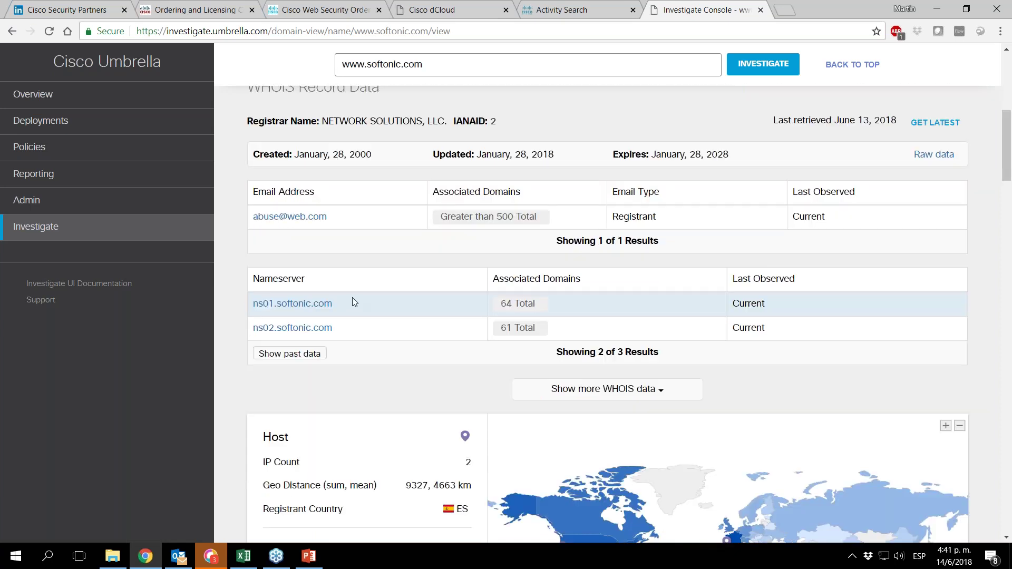
left_click_drag(353, 302, 246, 310)
left_click(244, 317)
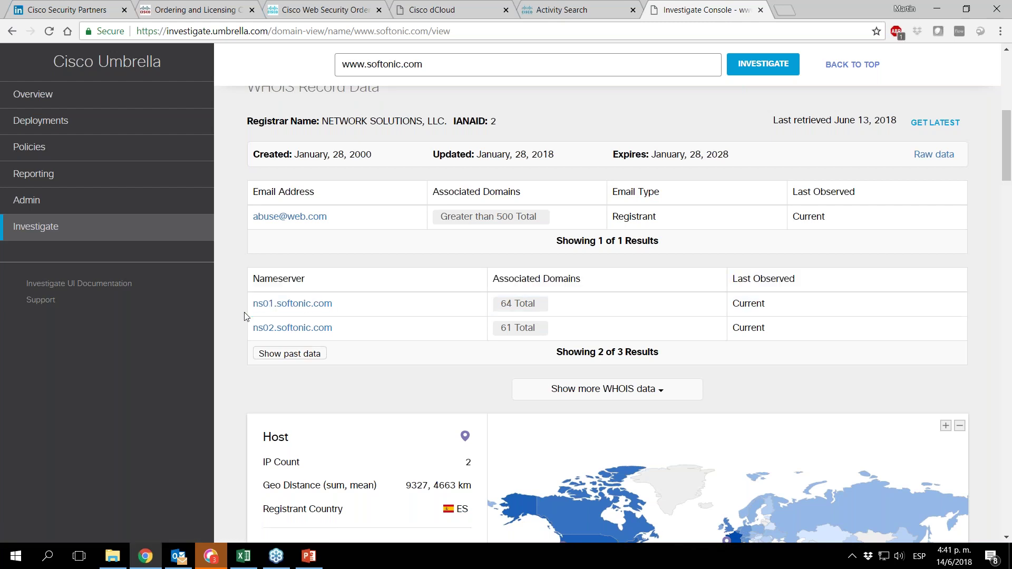
- Examine the host location map and the Requester Distribution percentages by country for the domain
scroll(704, 287, "down", 3)
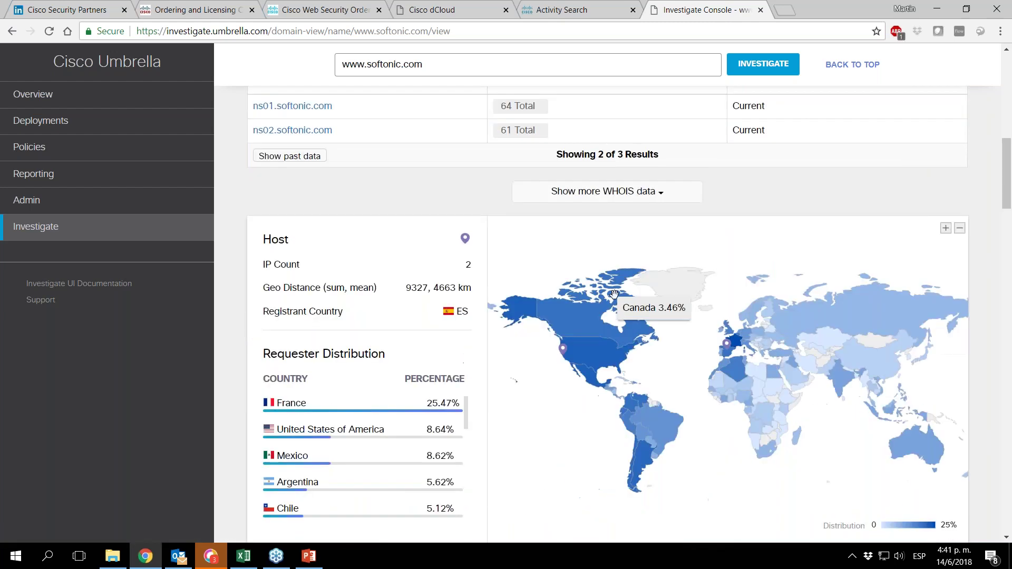
scroll(578, 324, "down", 1)
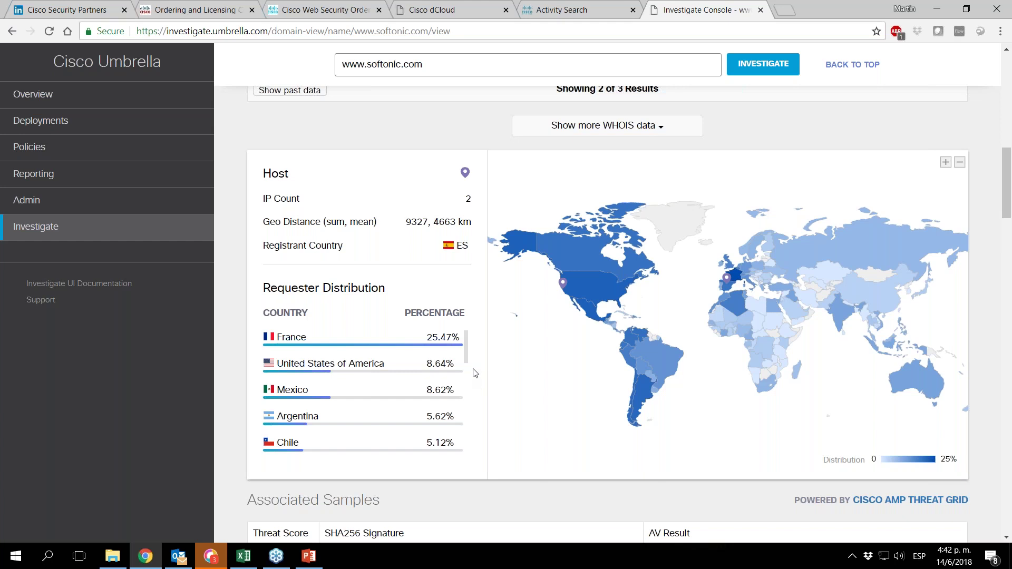
scroll(464, 340, "down", 5)
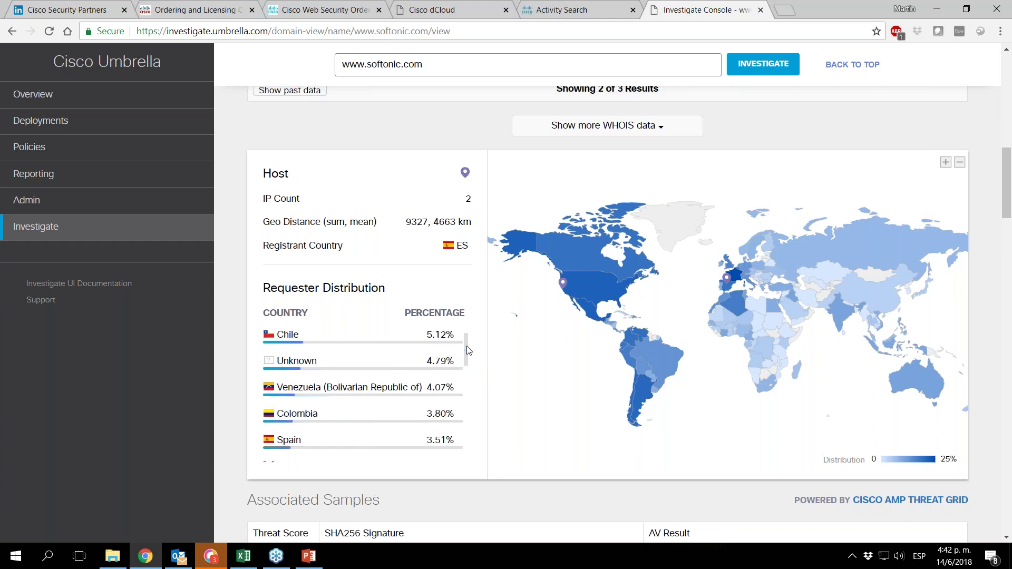
scroll(468, 350, "down", 4)
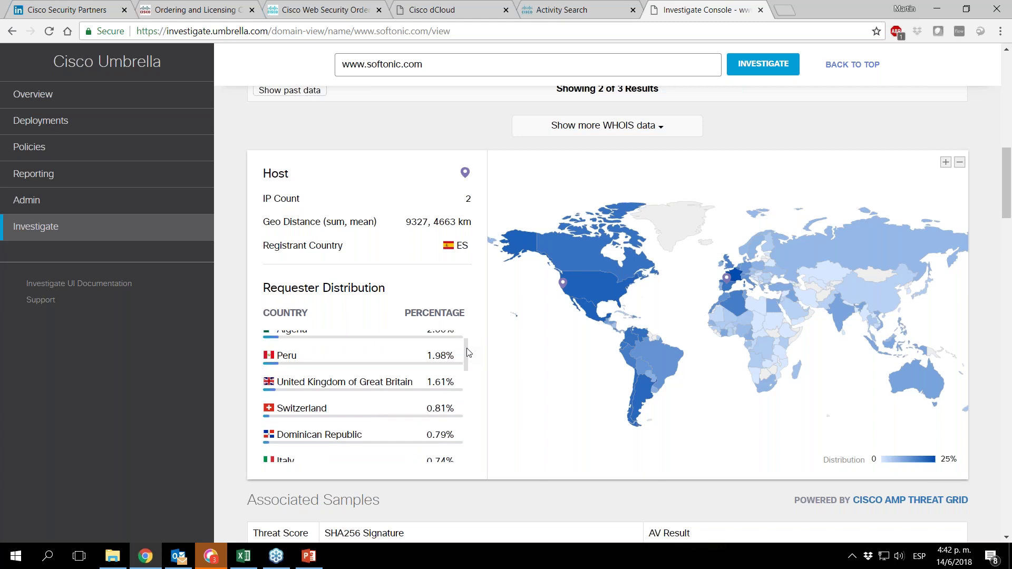
scroll(466, 356, "down", 10)
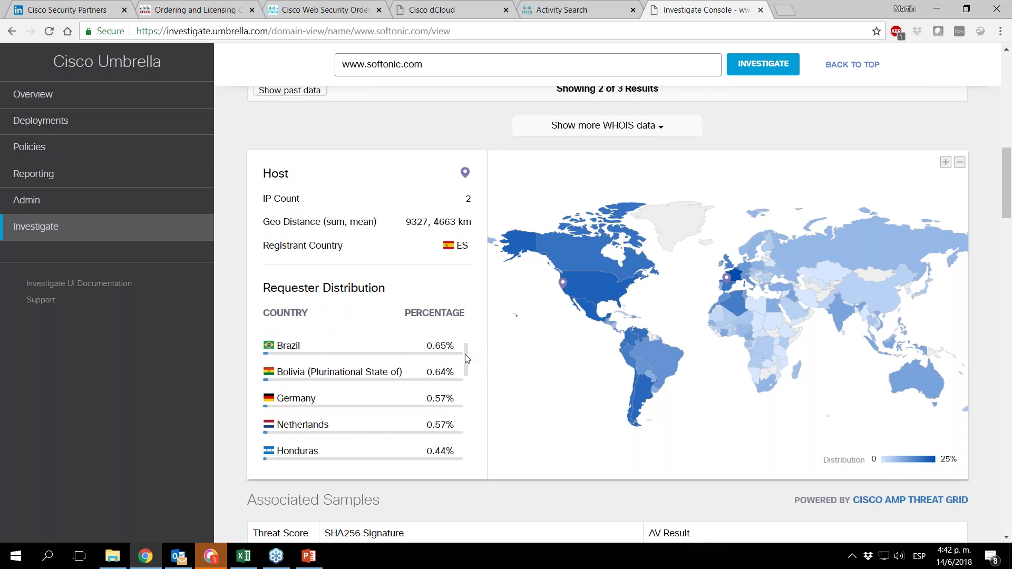
scroll(465, 362, "down", 8)
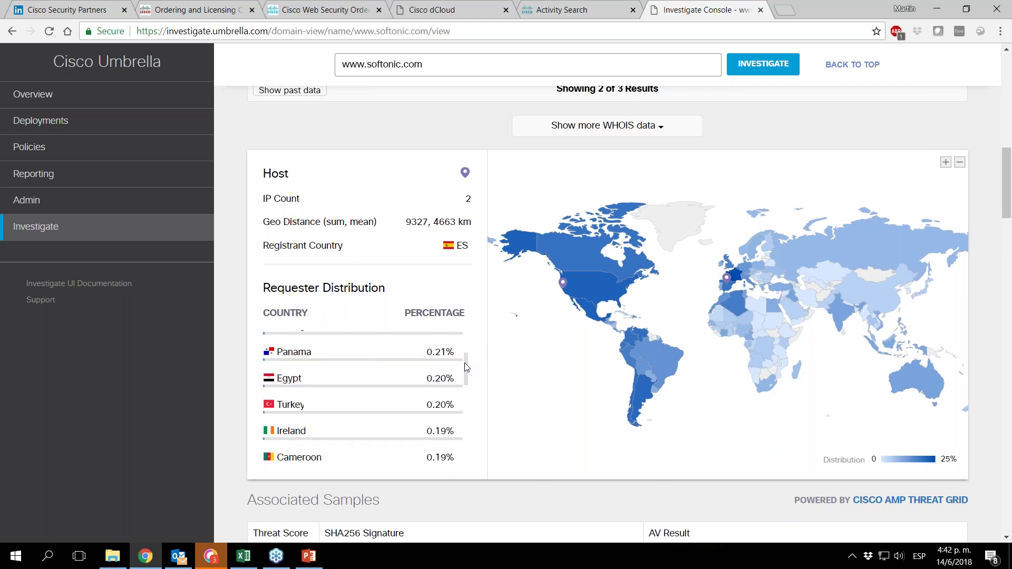
scroll(465, 369, "down", 6)
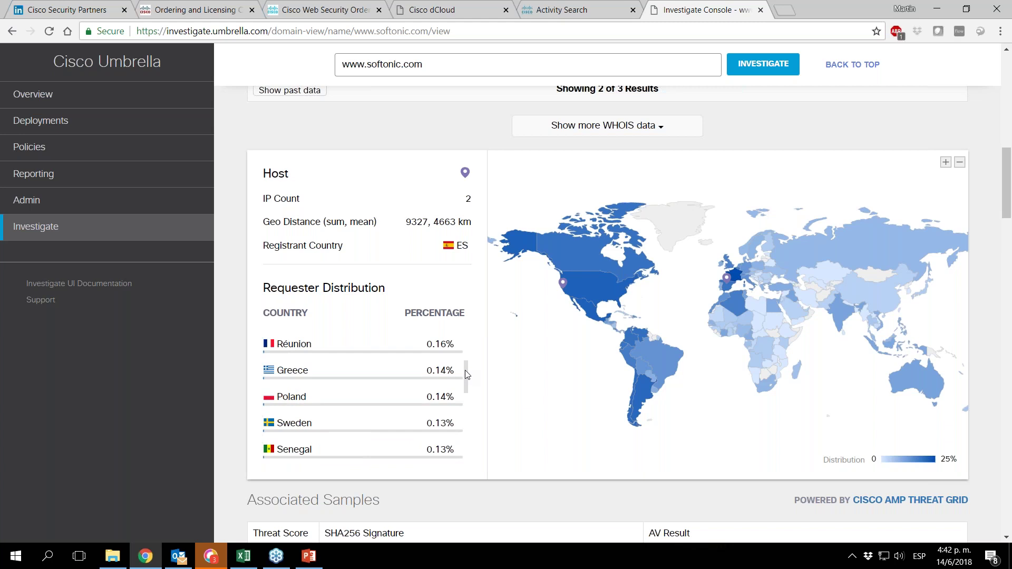
scroll(465, 371, "down", 3)
scroll(465, 375, "down", 8)
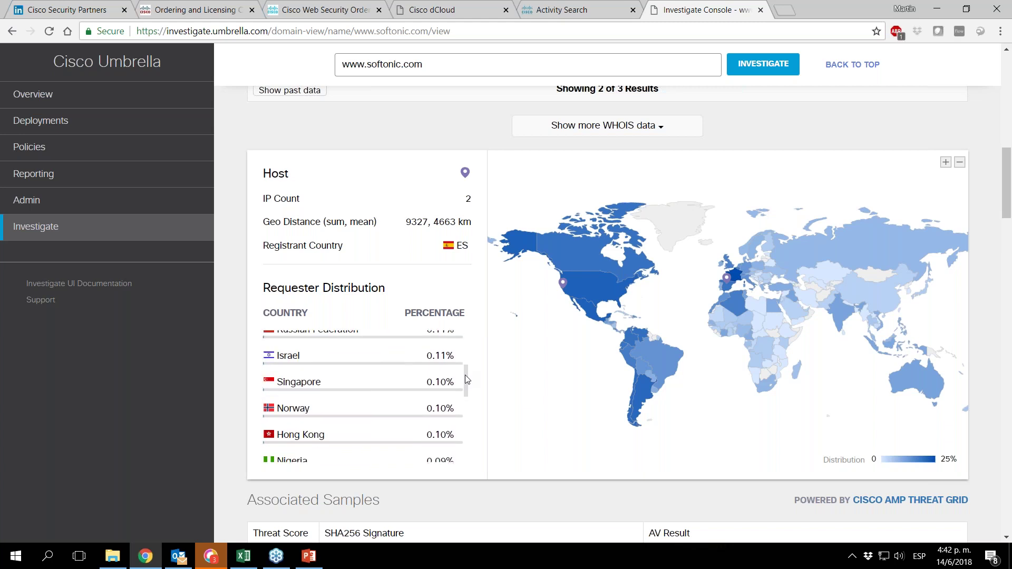
scroll(466, 389, "down", 5)
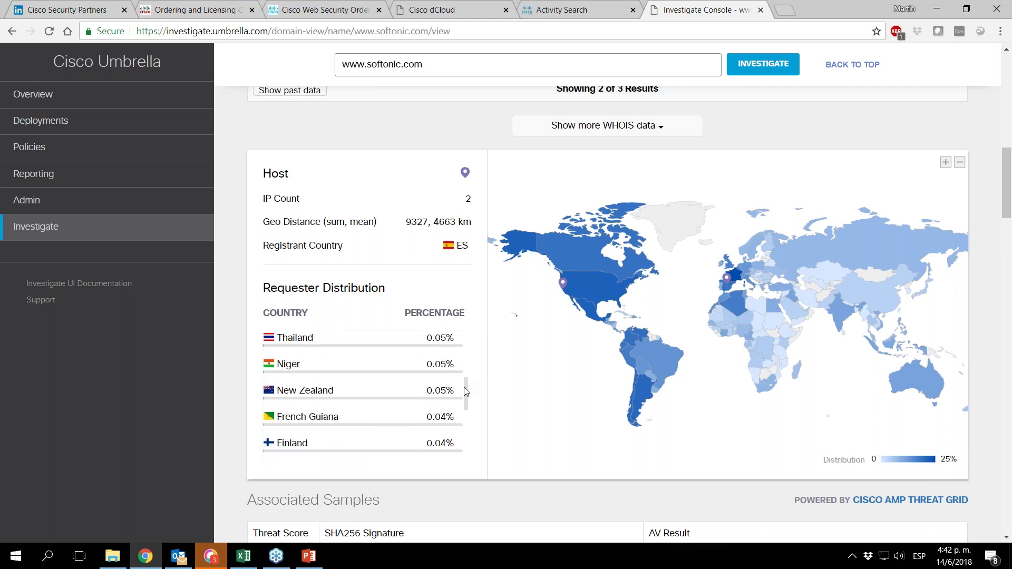
scroll(466, 391, "down", 1)
scroll(467, 393, "down", 4)
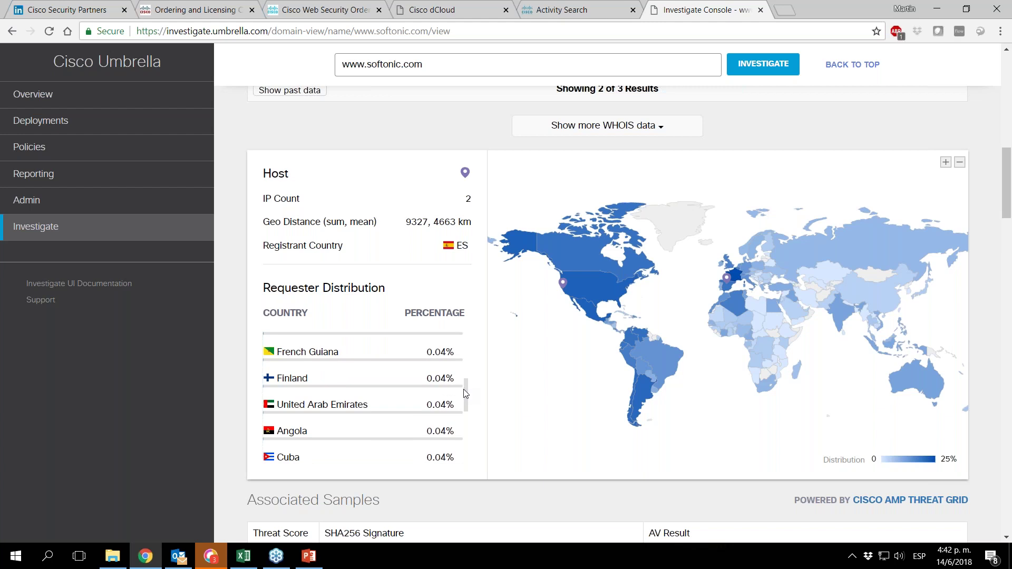
left_click_drag(466, 397, 465, 369)
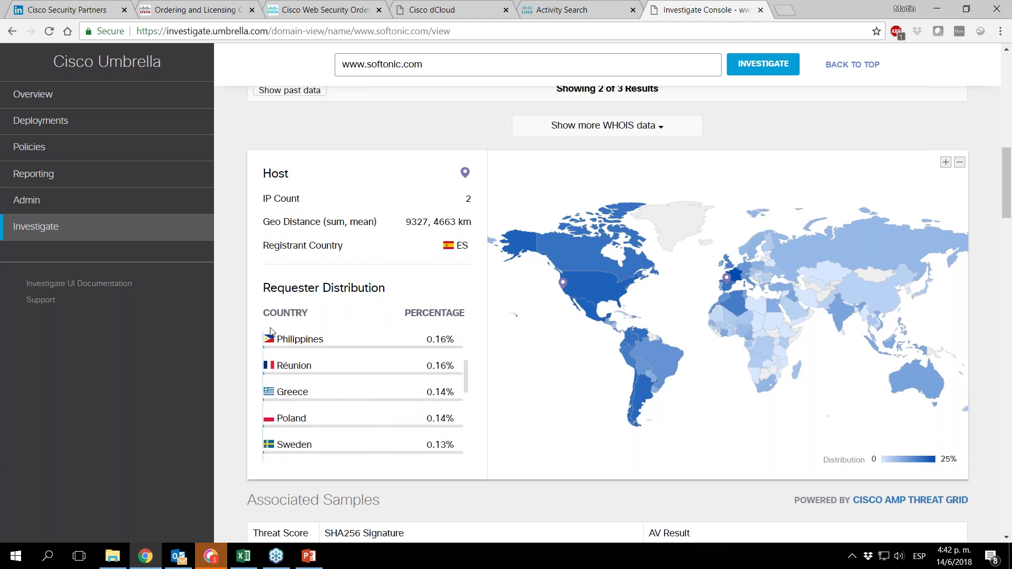
- Review the domain's associated samples, timeline and features, and open the Win.Trojan.Agent sample whose SHA256 signature starts with 458e7e63aad50a3f
scroll(352, 324, "down", 1)
scroll(352, 323, "down", 5)
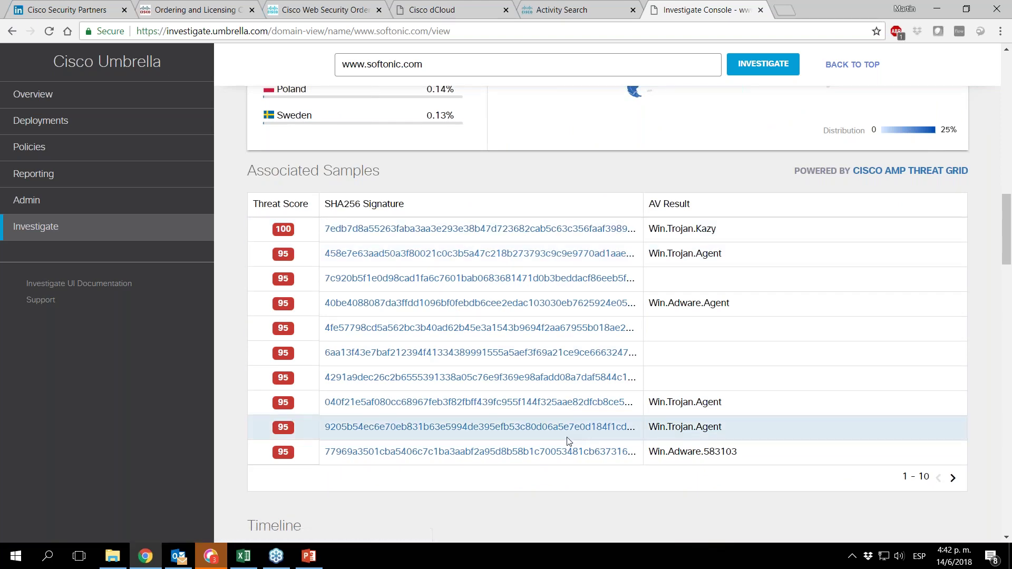
scroll(568, 438, "down", 1)
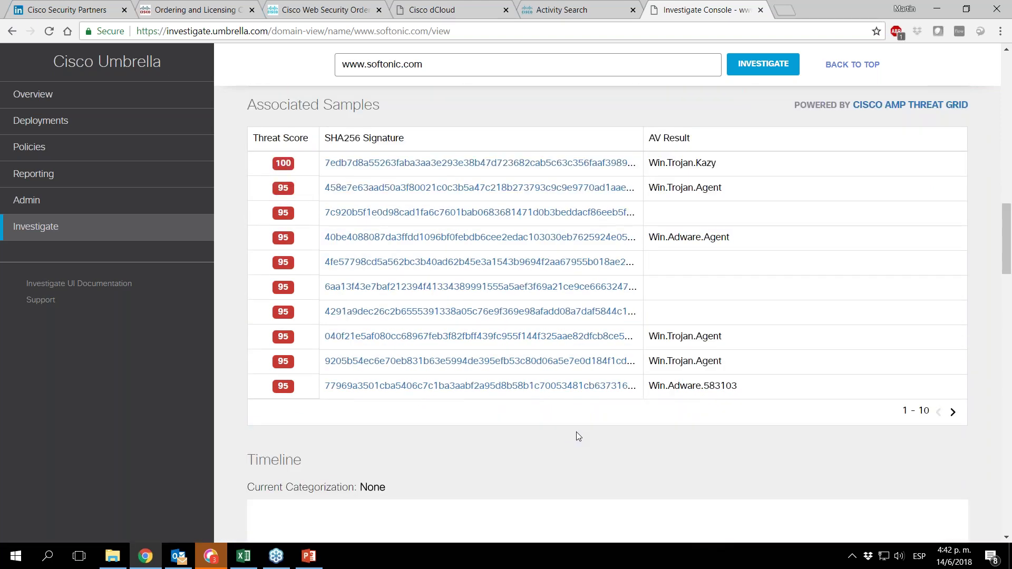
scroll(564, 425, "down", 3)
scroll(286, 232, "up", 4)
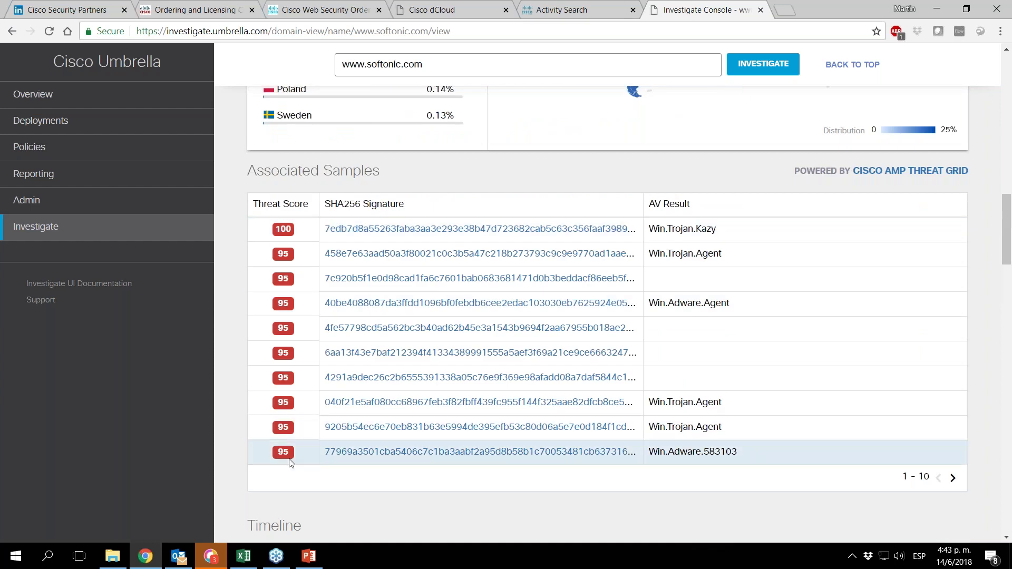
scroll(377, 389, "down", 9)
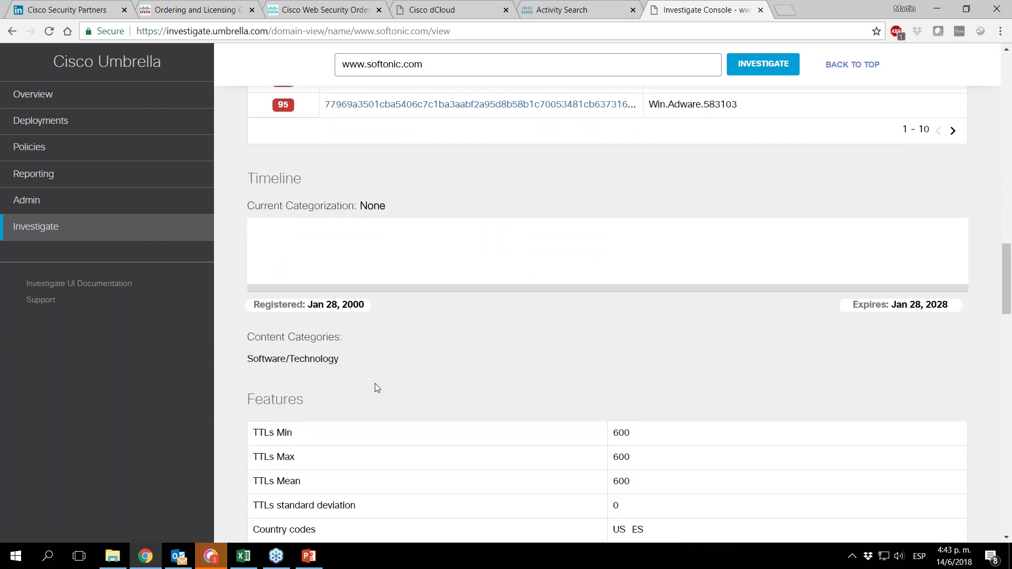
scroll(373, 387, "down", 7)
scroll(375, 378, "up", 17)
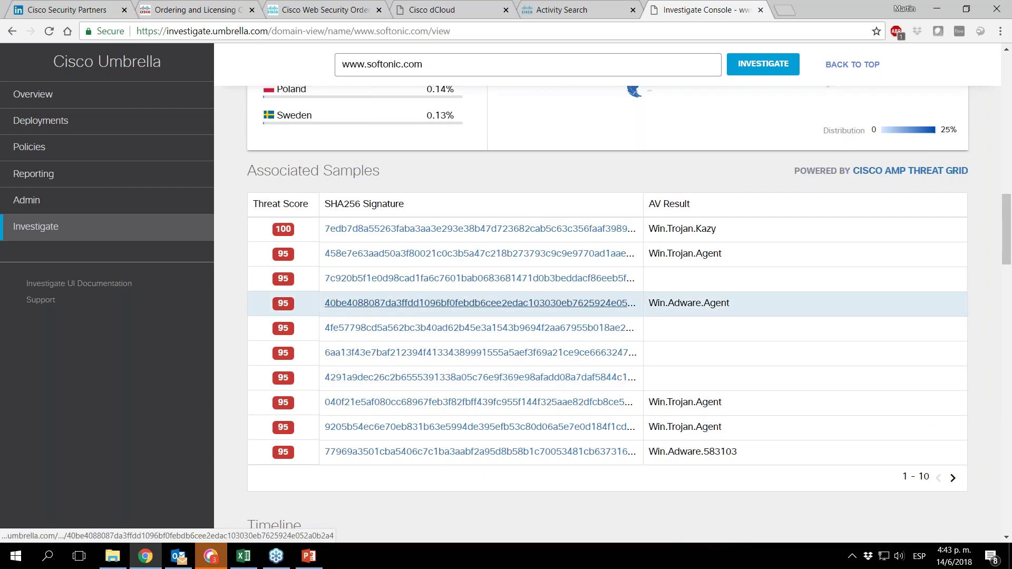
left_click(448, 258)
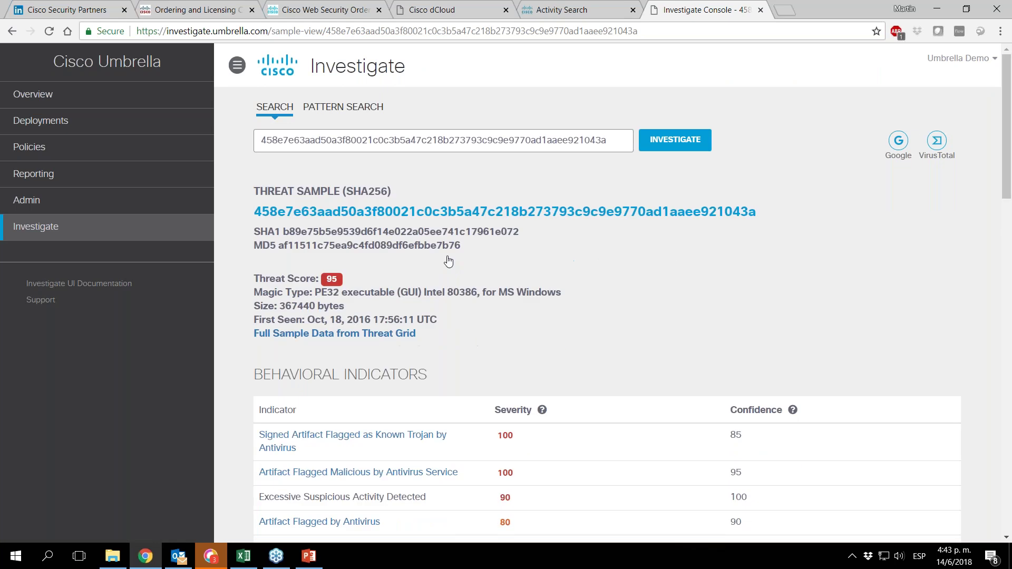
- Examine the threat sample's score, file size and first-seen date, and the severity and confidence of its behavioral indicators
scroll(427, 283, "down", 1)
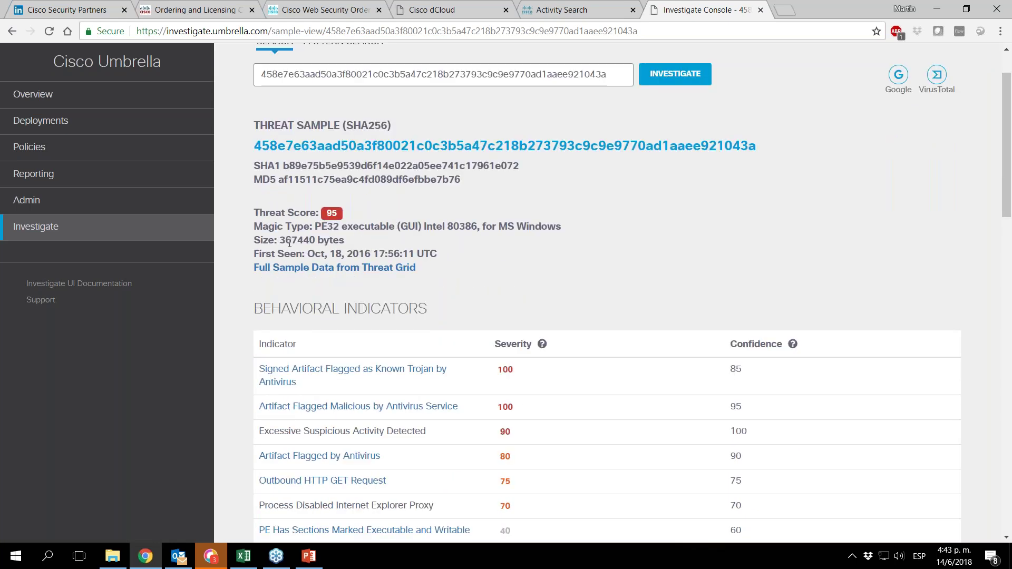
left_click_drag(281, 239, 318, 240)
left_click(495, 276)
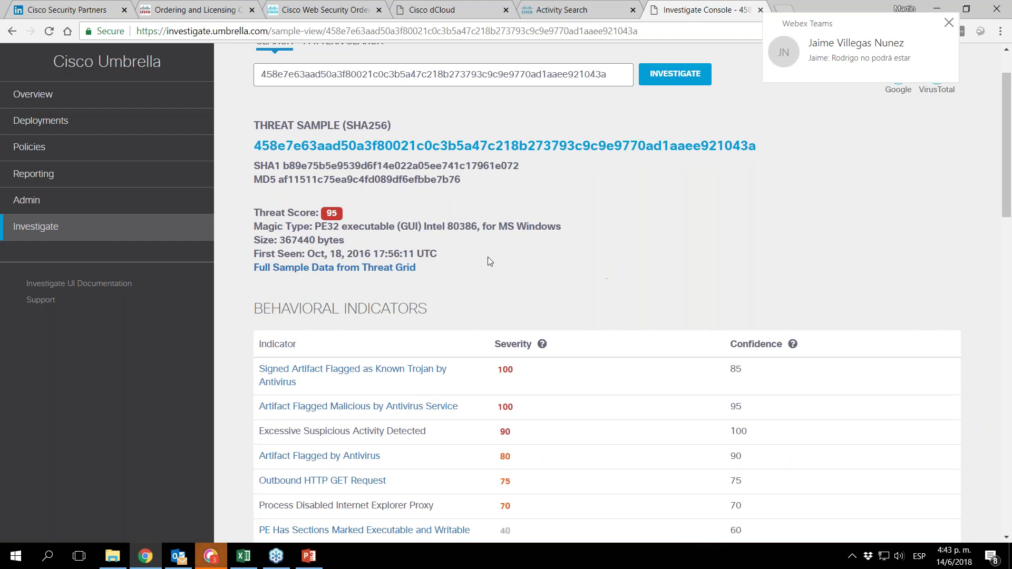
scroll(384, 279, "down", 1)
scroll(383, 278, "down", 2)
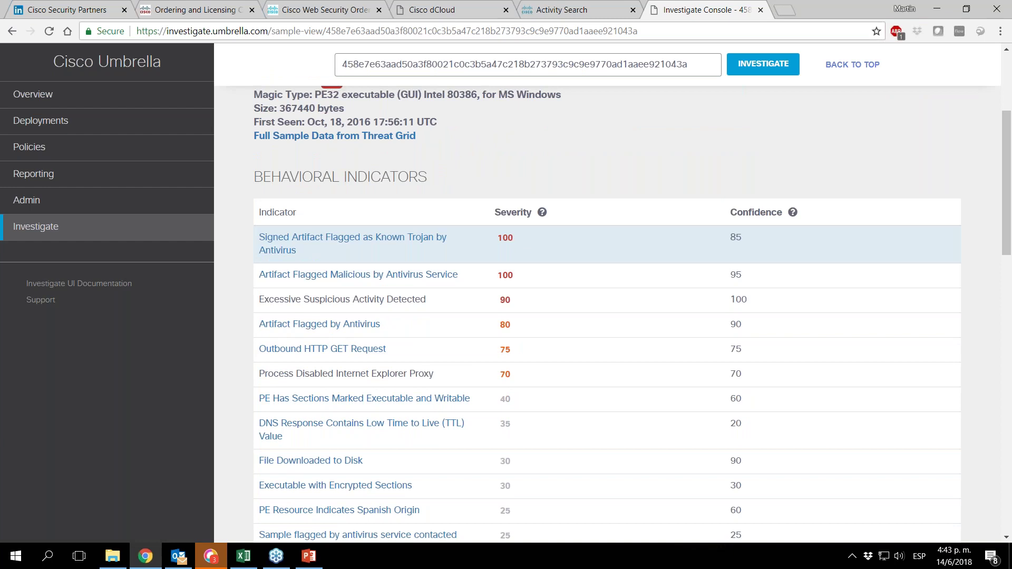
scroll(829, 260, "down", 5)
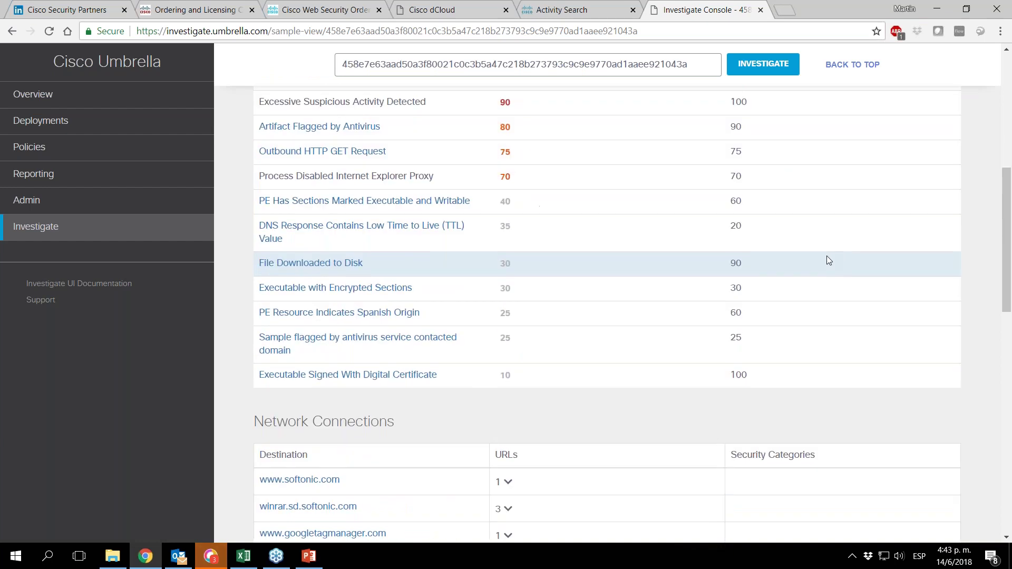
scroll(817, 253, "down", 3)
scroll(804, 251, "up", 3)
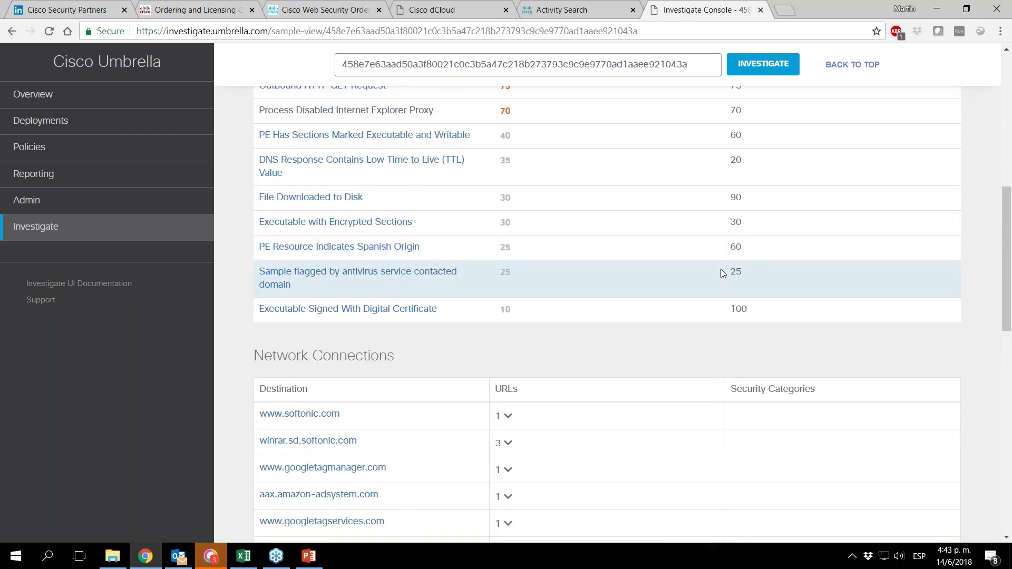
scroll(702, 167, "up", 6)
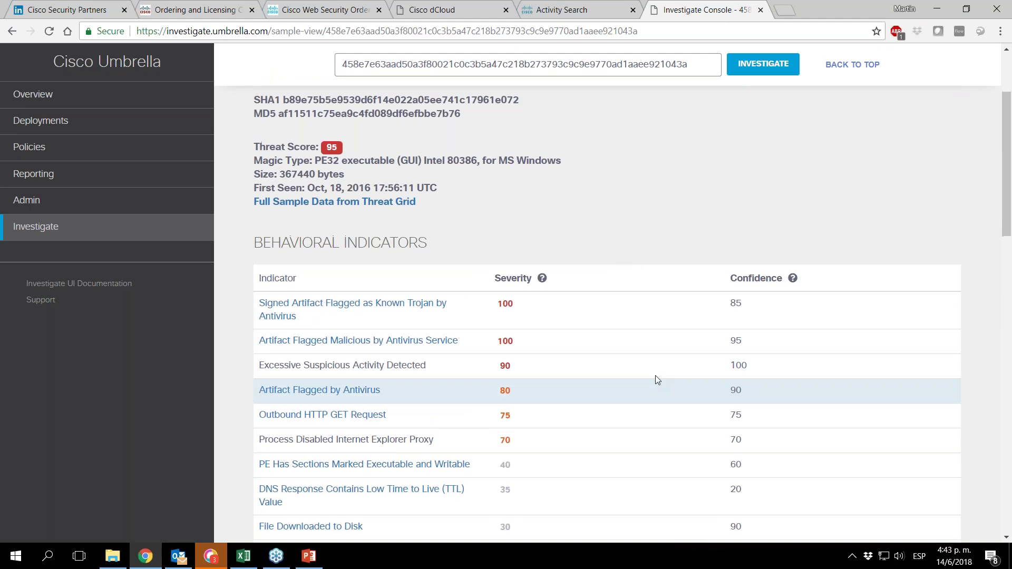
scroll(661, 285, "down", 4)
scroll(660, 287, "up", 1)
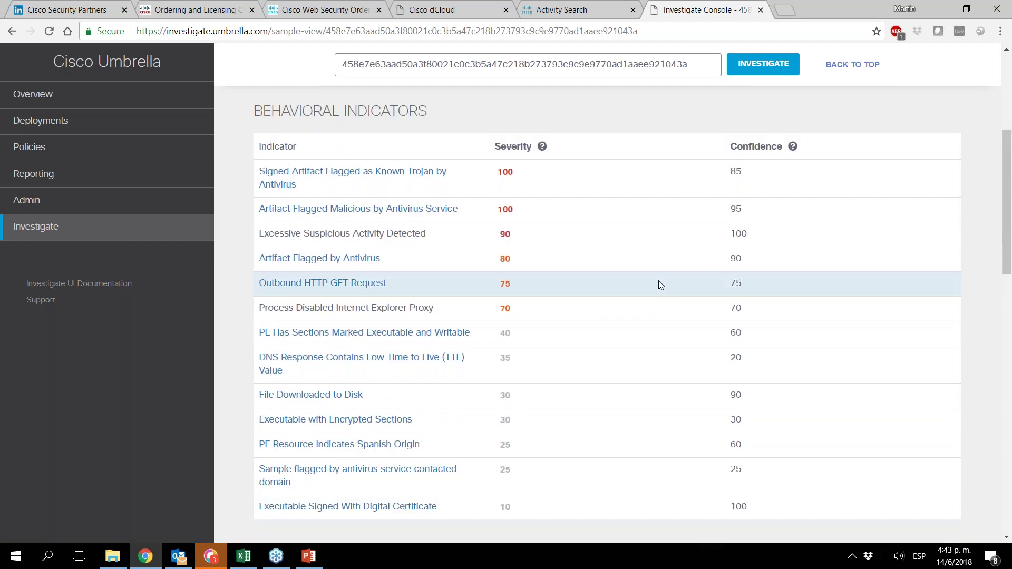
- Examine the threat sample's network connection destinations, associated samples and associated artifacts with their magic types
scroll(659, 285, "down", 7)
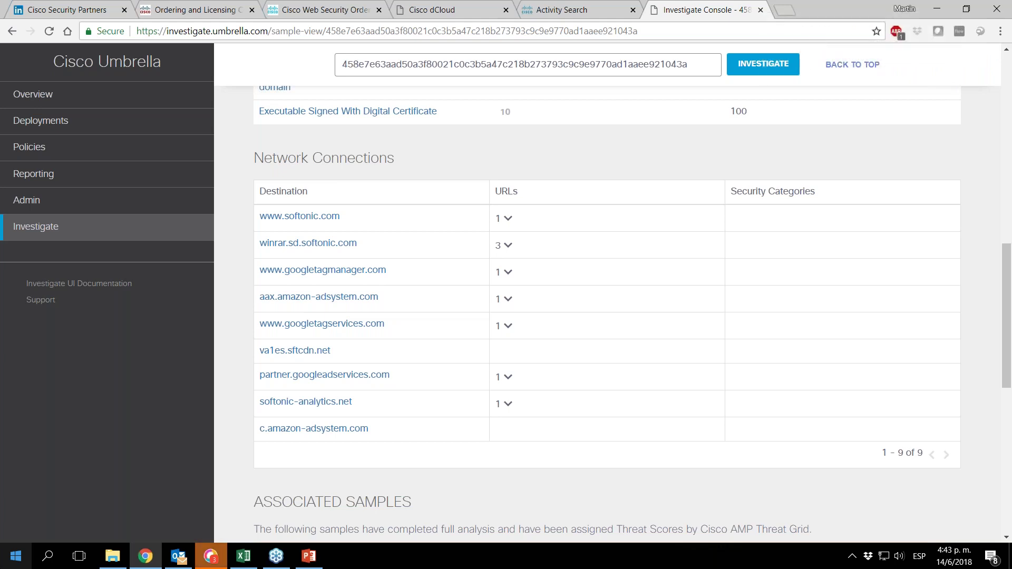
scroll(259, 467, "down", 10)
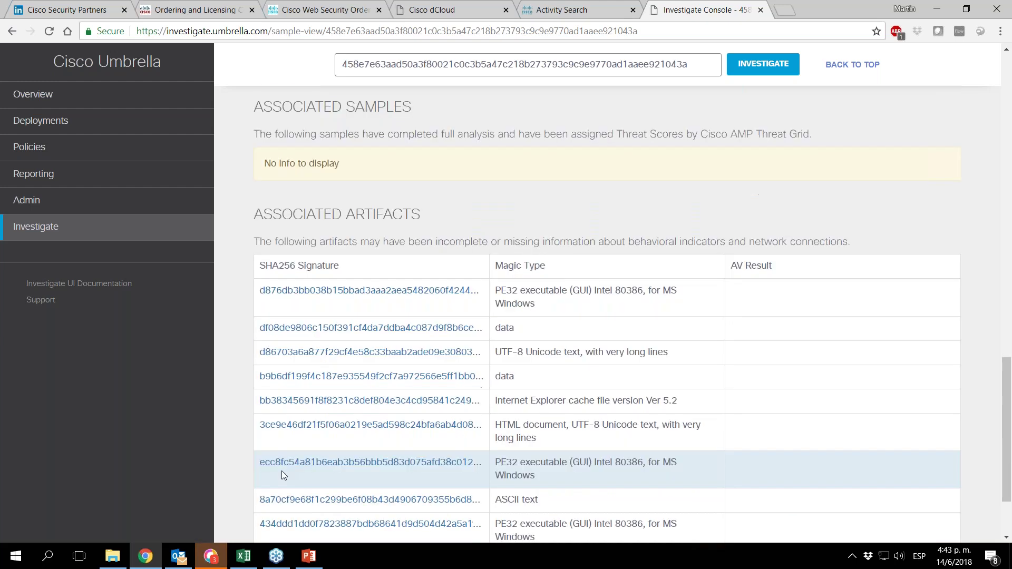
scroll(475, 305, "down", 1)
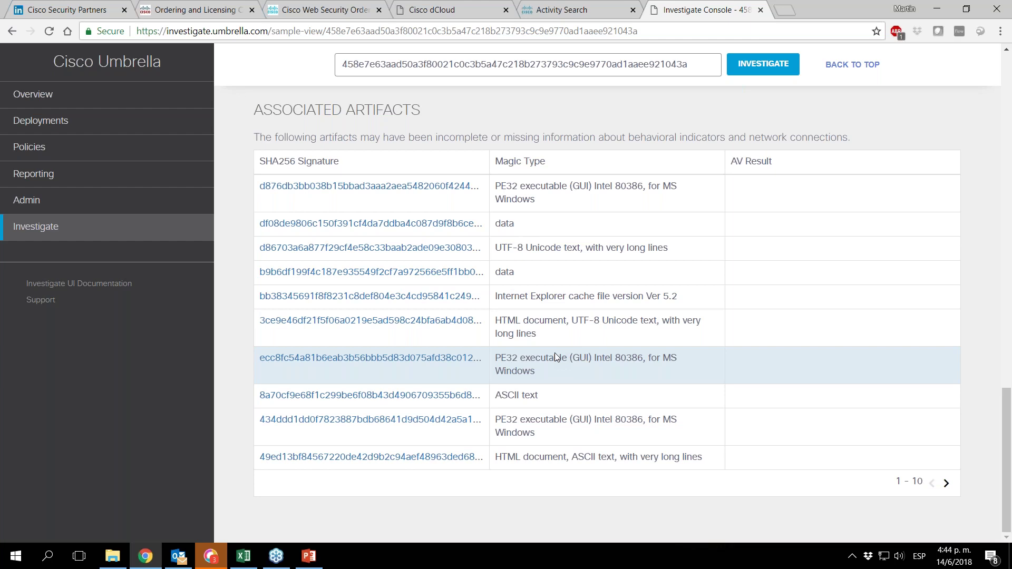
- Switch to the SIMPLE IT.pptx presentation in PowerPoint
left_click(309, 556)
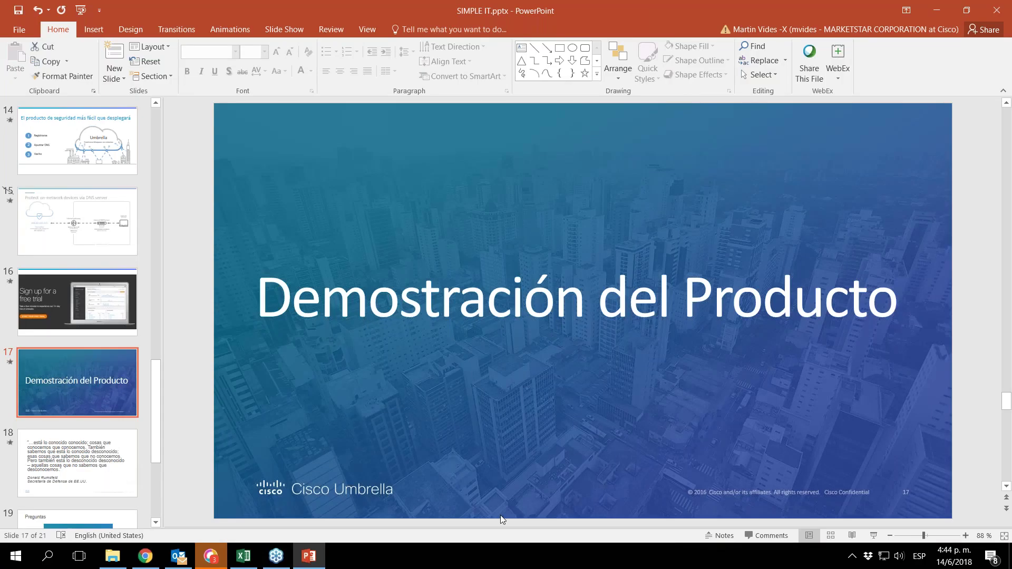